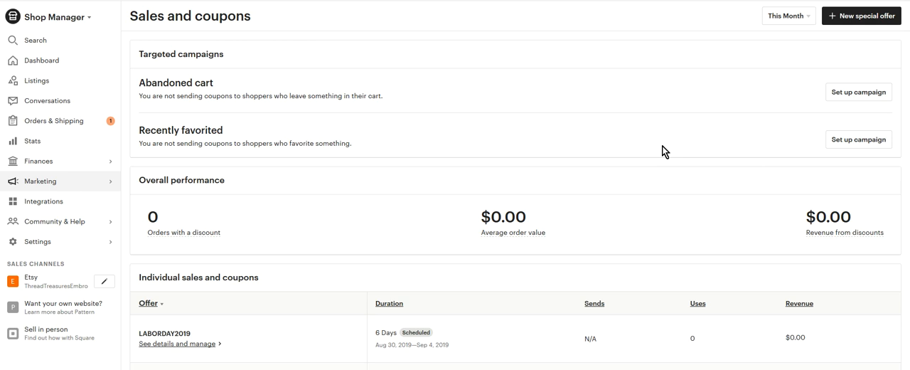
Open the shop's sales and coupons page and start a new special offer that runs a sale.
click(112, 187)
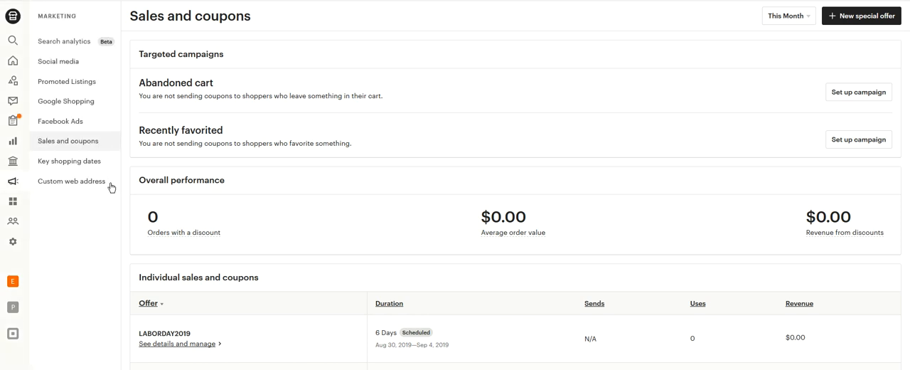
click(78, 146)
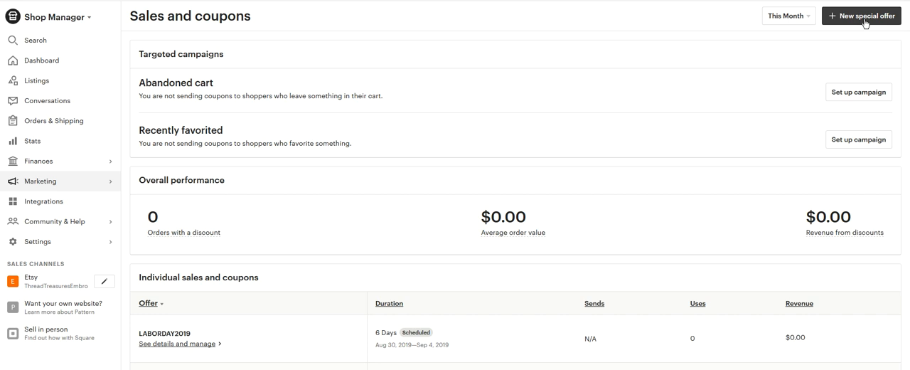
click(864, 21)
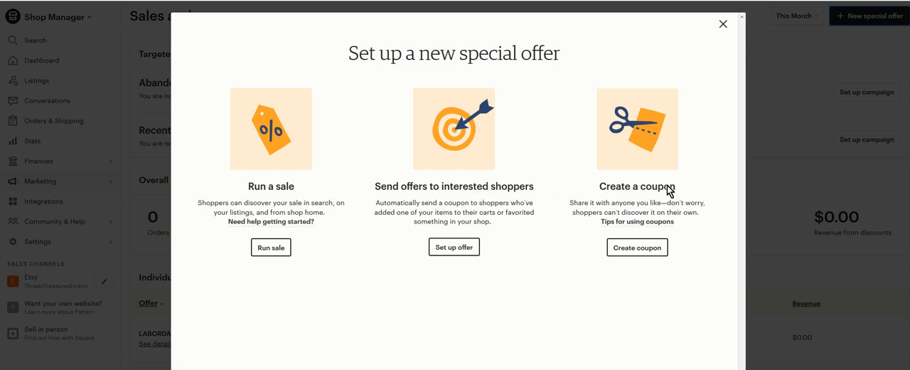
click(270, 253)
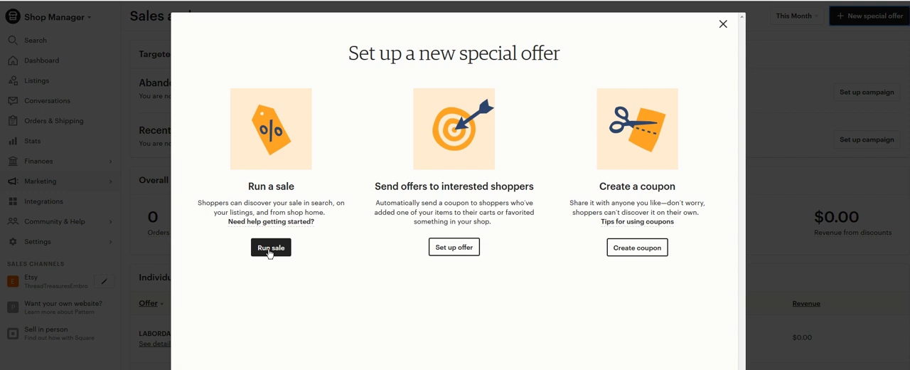
click(270, 251)
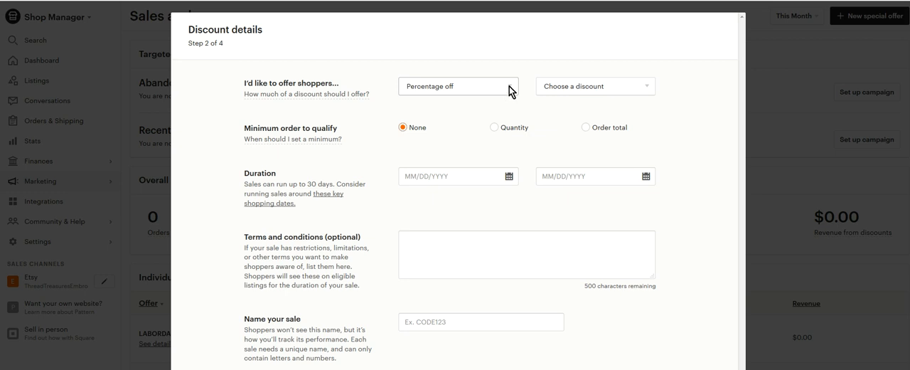
Set the sale's offer to a percentage-off discount of 15% off.
click(512, 91)
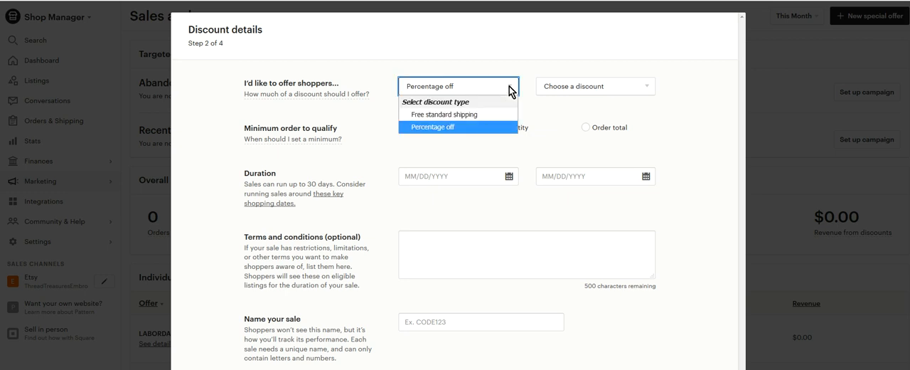
click(435, 128)
click(649, 88)
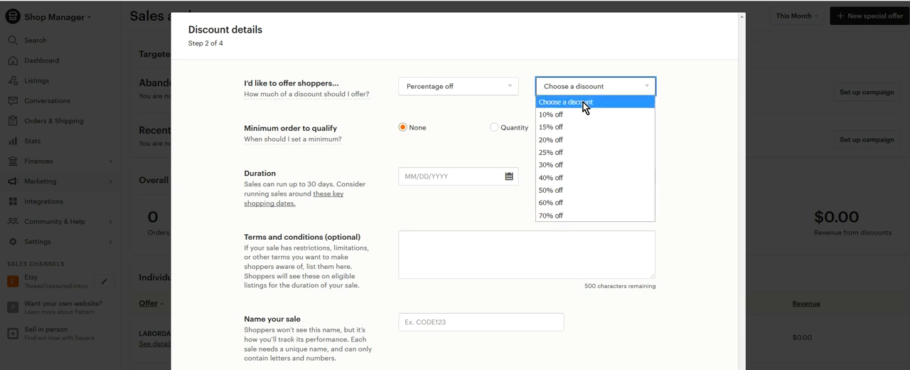
click(568, 215)
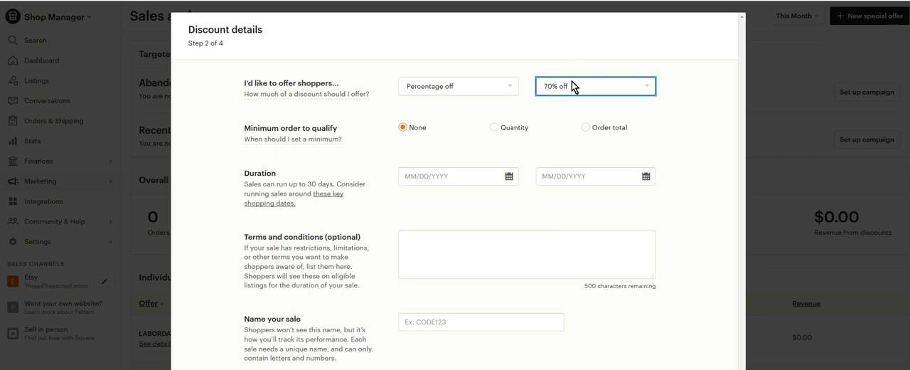
click(651, 91)
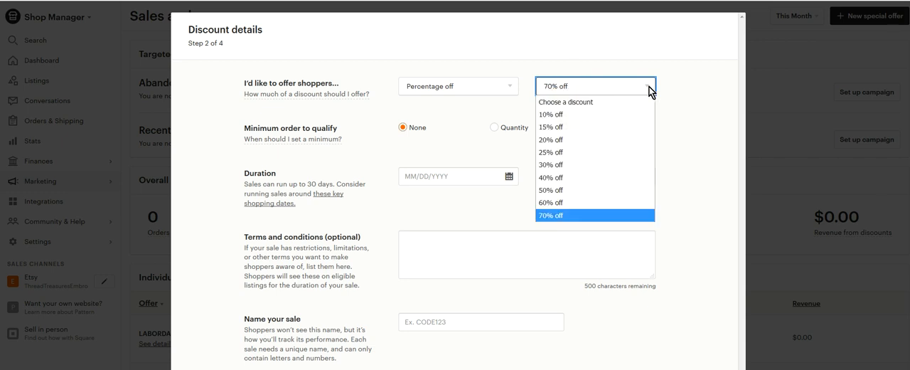
click(563, 128)
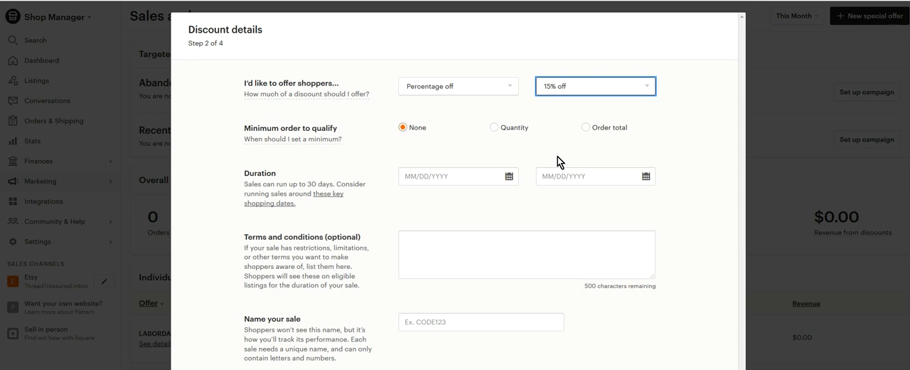
Try a quantity minimum and a 20.00 order-total minimum, and return the minimum order to None.
mouse_move(329, 142)
click(495, 129)
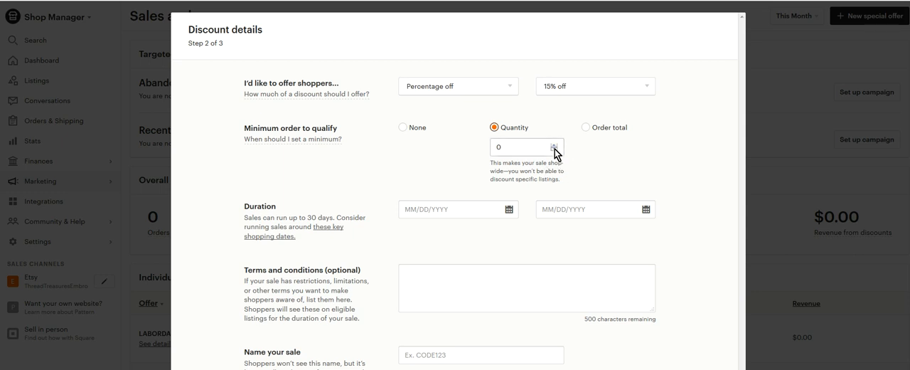
click(585, 129)
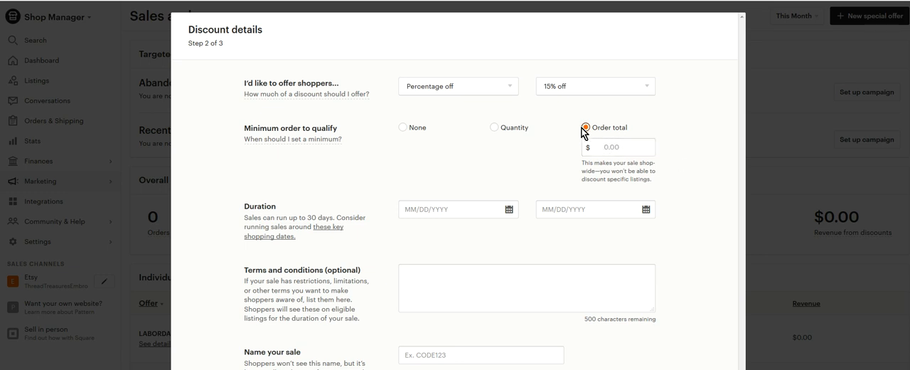
click(604, 148)
text(20.00)
click(404, 127)
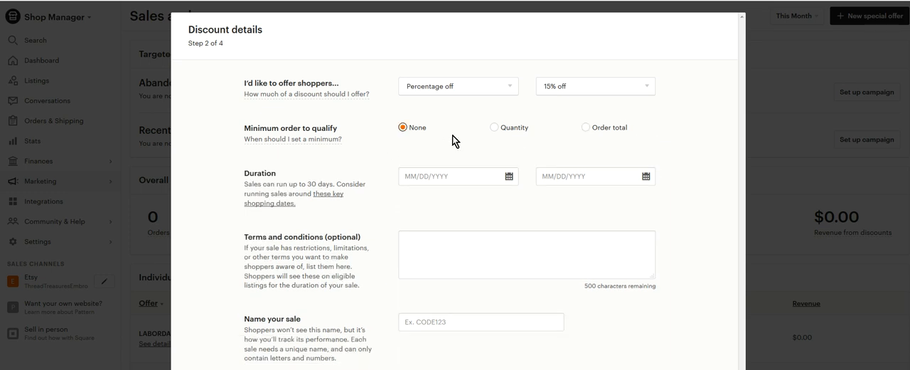
click(495, 174)
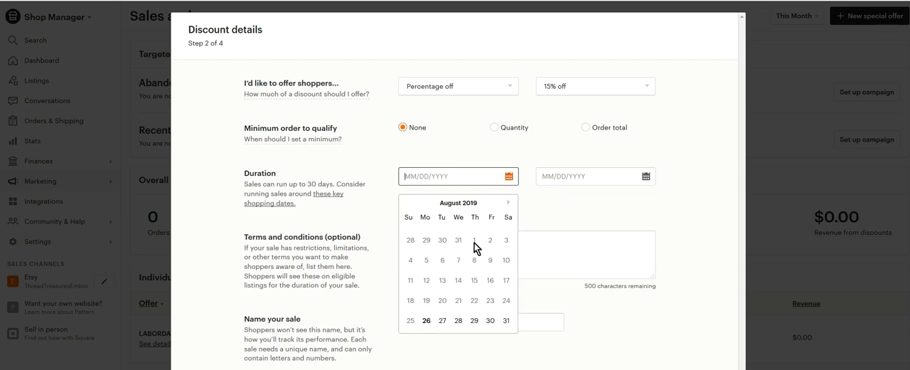
click(628, 177)
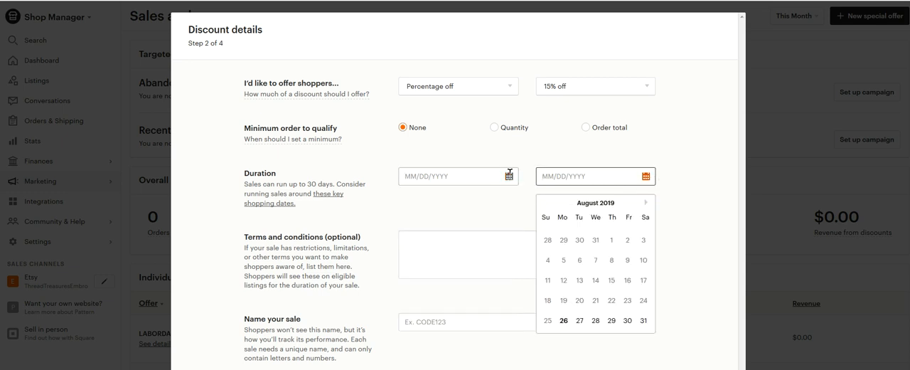
click(479, 182)
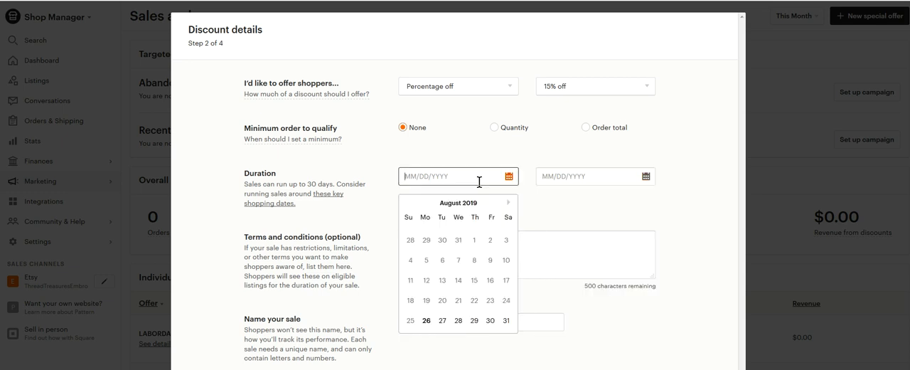
click(508, 203)
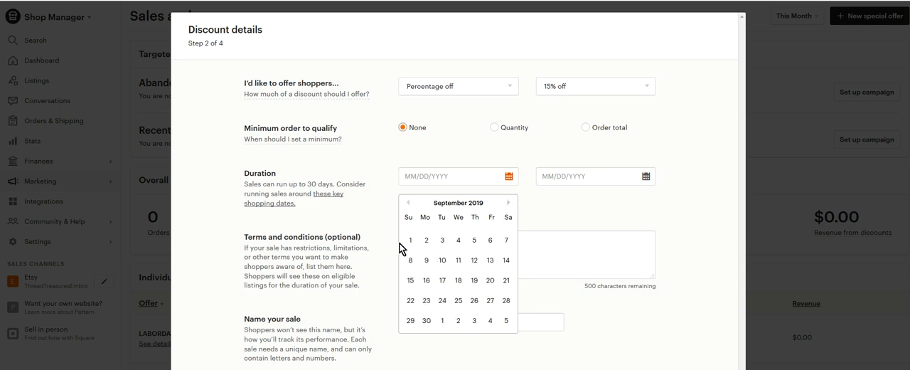
Enter the terms and conditions "During the month of September please enjoy 15% off your total purchase.".
click(625, 239)
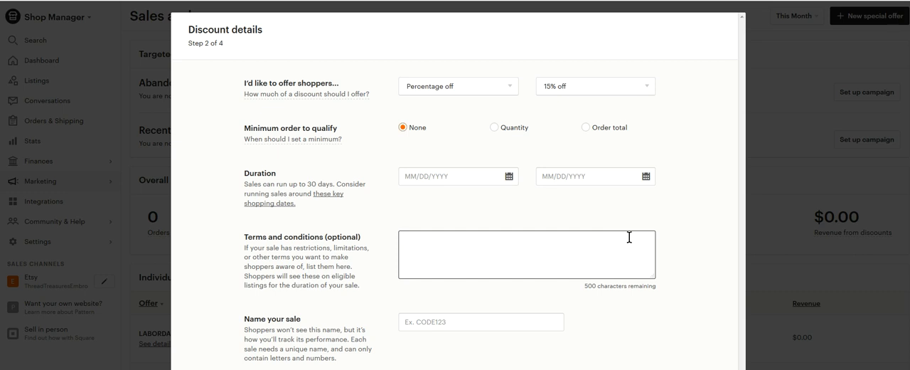
text(During the month of Sept)
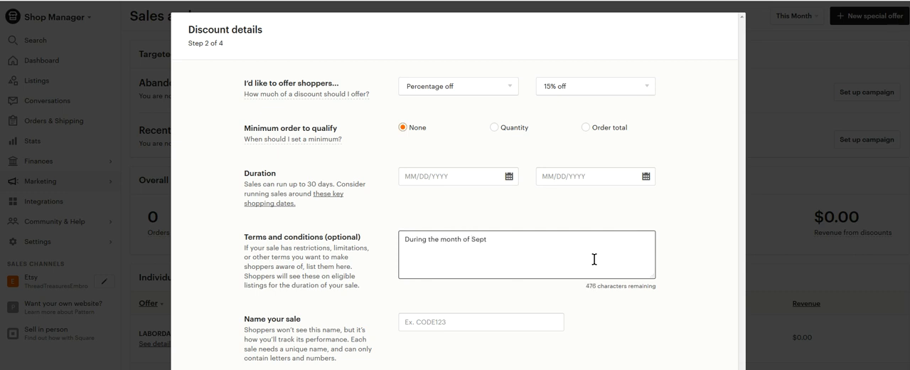
text(ember please enjoy 15% off yoru tot)
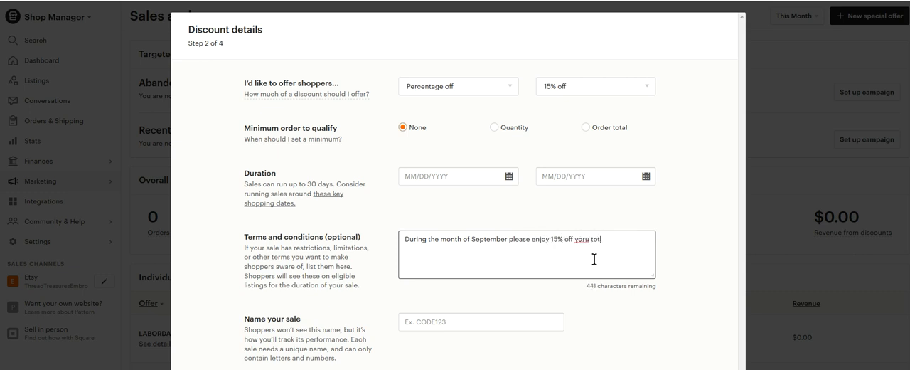
text(al purchase)
key(BackSpace)
key(BackSpace)
text(ur)
Name the sale XYZSEPT2019 and try to continue past the discount details.
click(446, 321)
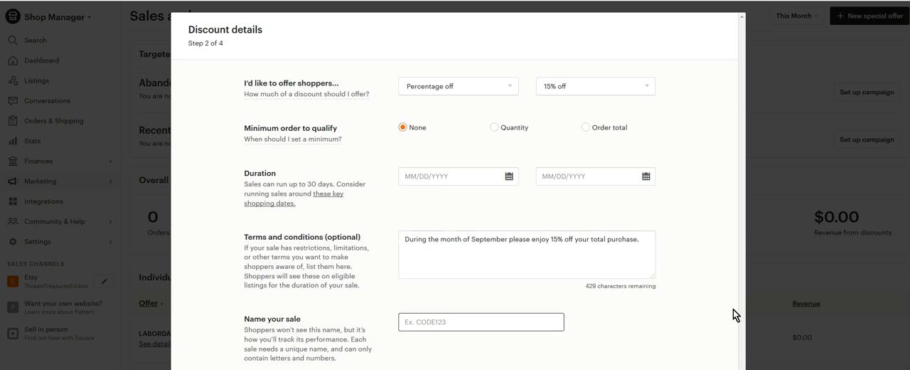
text(XYZ20)
key(Return)
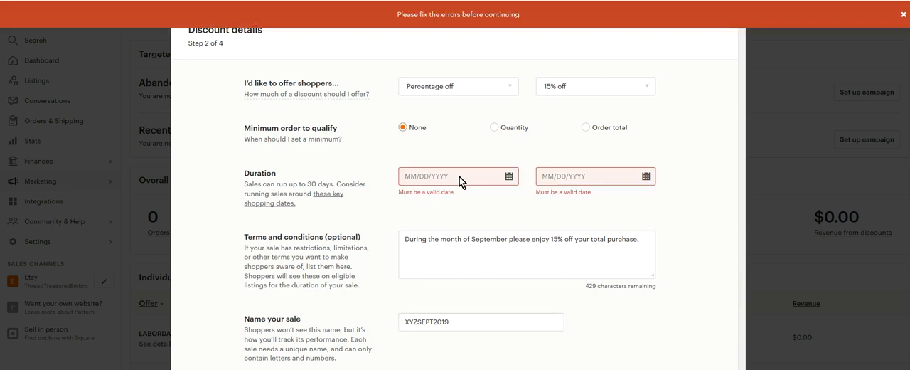
Set the sale's duration from 09/01/2019 to 09/30/2019 and continue to choosing the discounted listings.
click(509, 176)
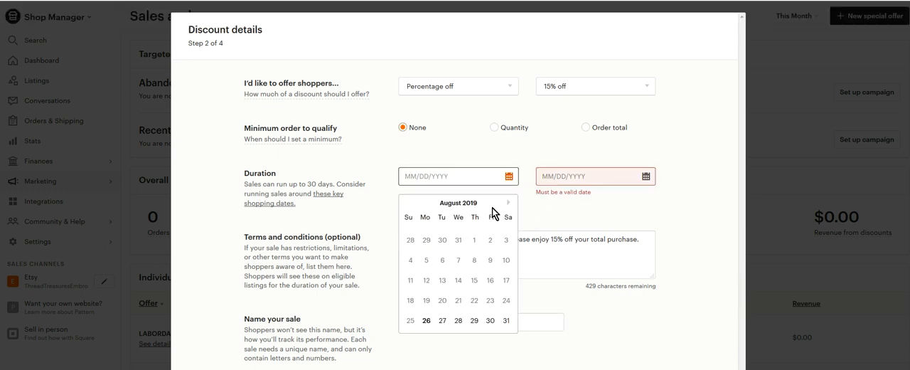
click(506, 204)
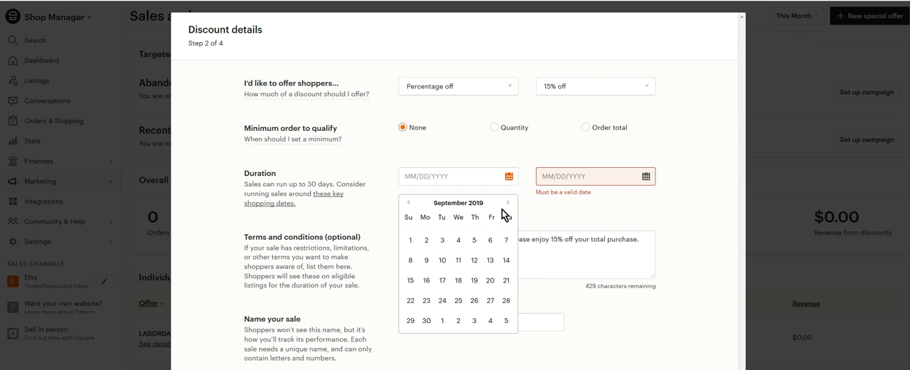
click(410, 240)
click(645, 175)
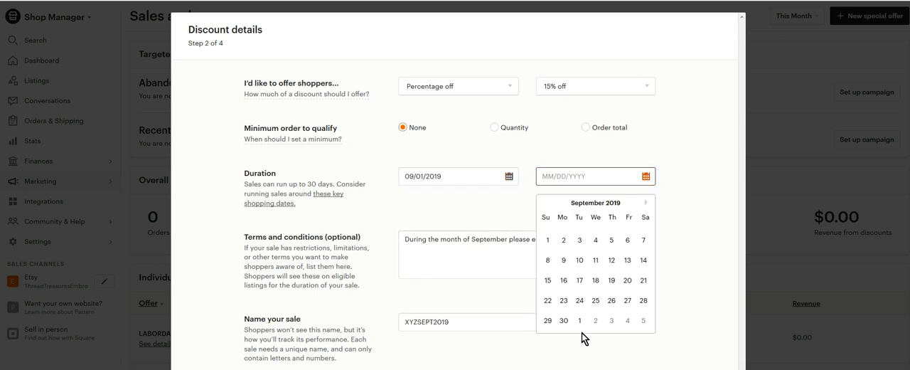
click(562, 320)
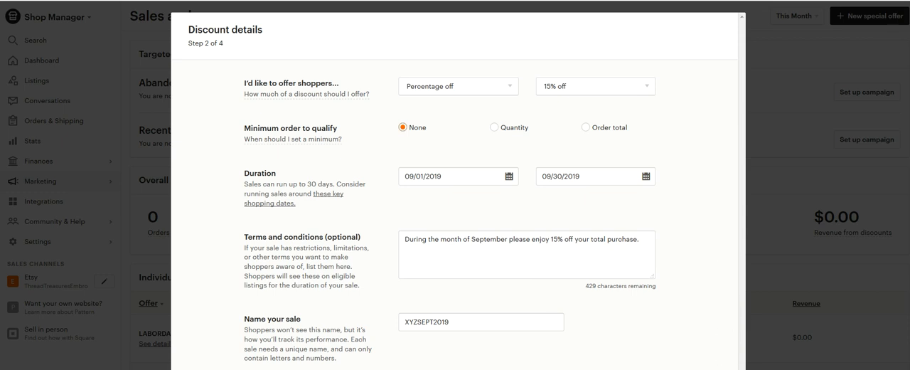
click(717, 368)
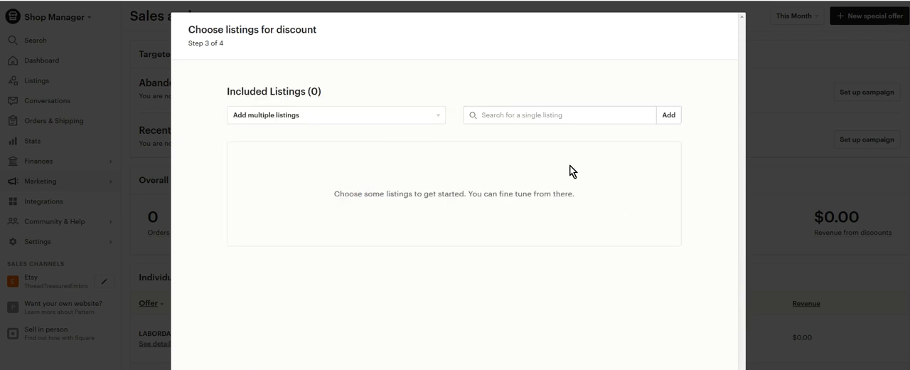
Add all listings from the Embroidery Singles, Monograms and Frames, and Cupcake and Food Designs sections to the sale.
click(433, 119)
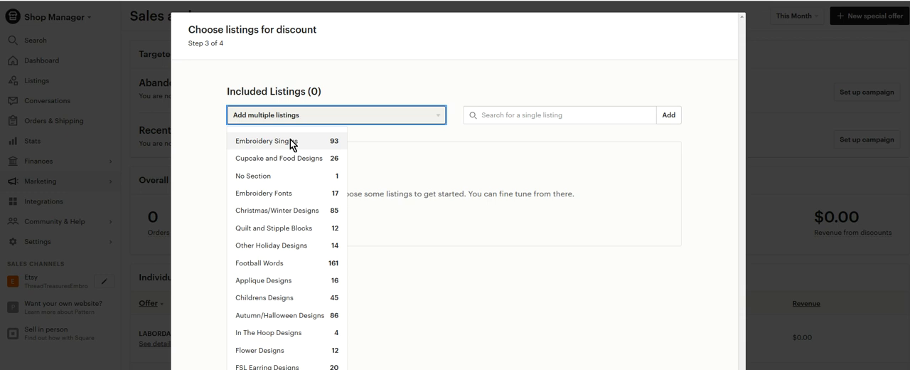
click(441, 113)
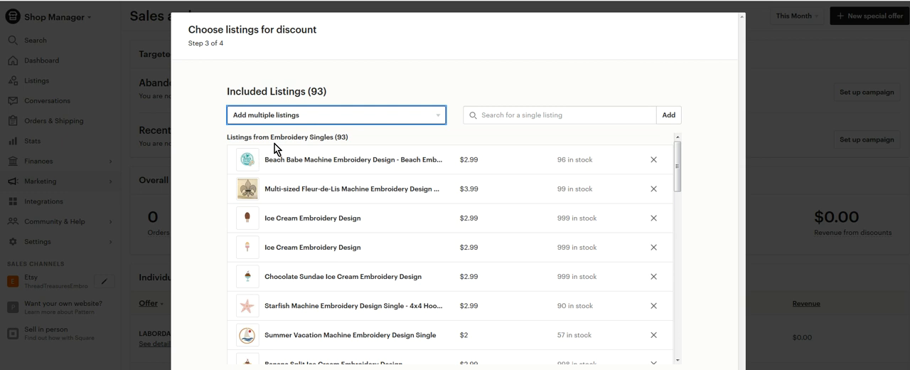
click(441, 117)
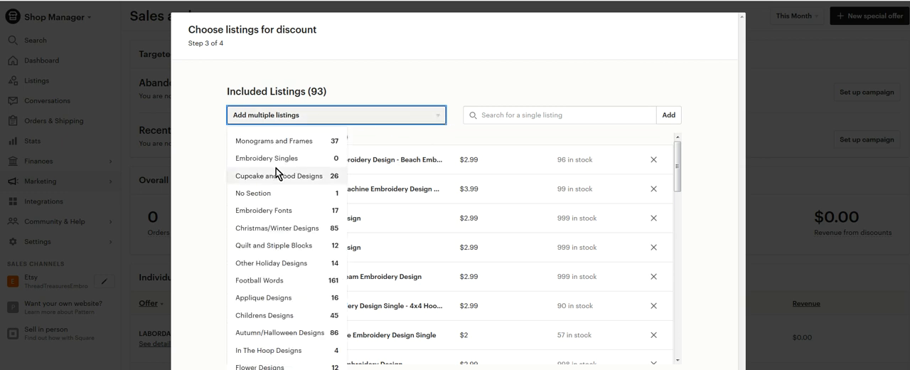
click(278, 143)
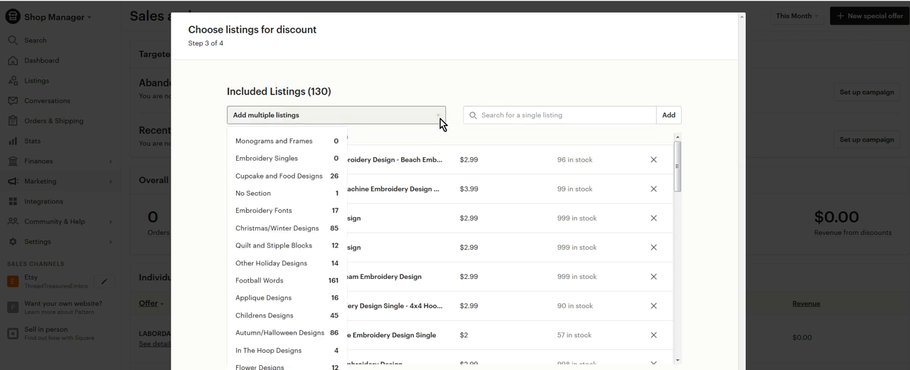
click(441, 121)
click(438, 118)
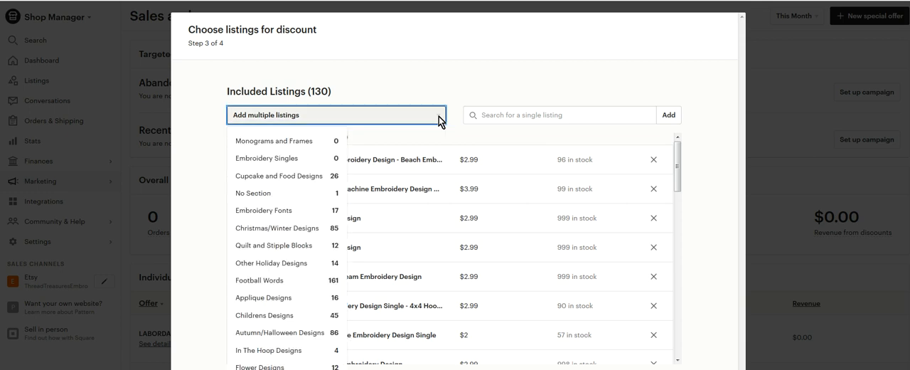
click(284, 179)
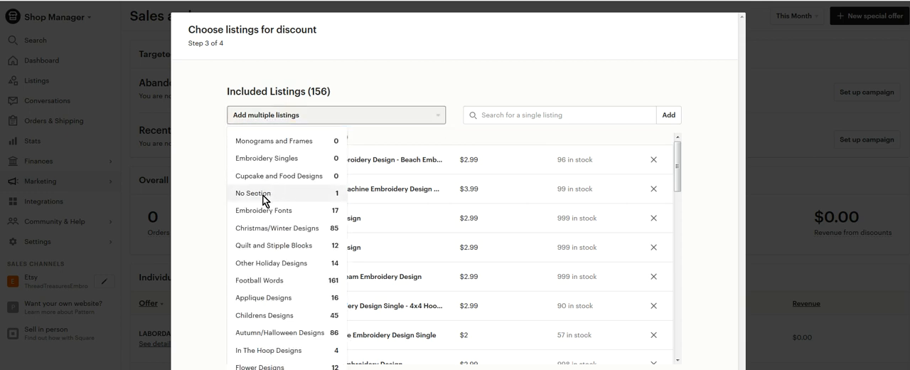
Add the No Section, Embroidery Fonts, Christmas/Winter Designs, Quilt and Stipple Blocks, Other Holiday Designs and Football Words listings to the sale.
click(266, 193)
click(264, 210)
click(264, 229)
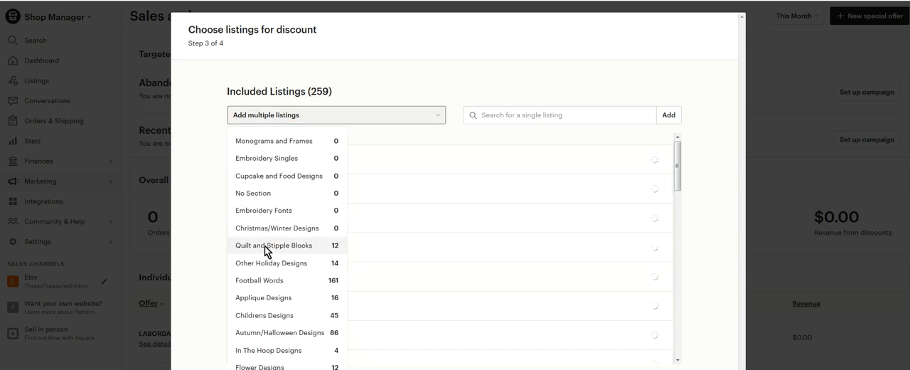
click(266, 247)
click(270, 263)
click(273, 281)
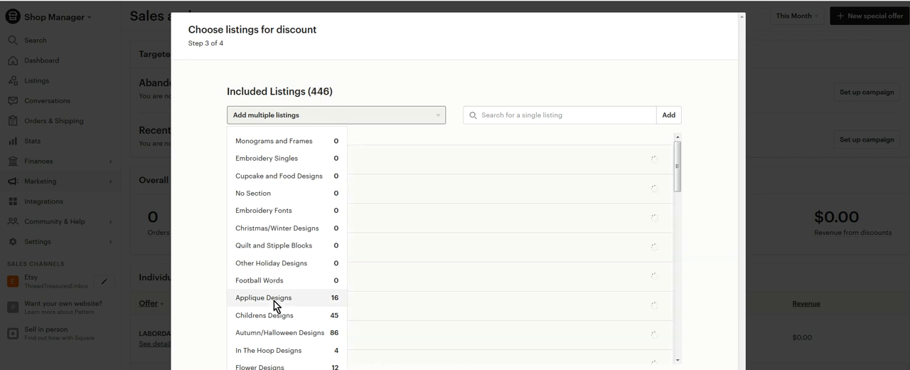
Add all listings from the Applique, Childrens, Autumn/Halloween, In The Hoop and Flower Designs sections to the sale.
click(270, 299)
click(280, 315)
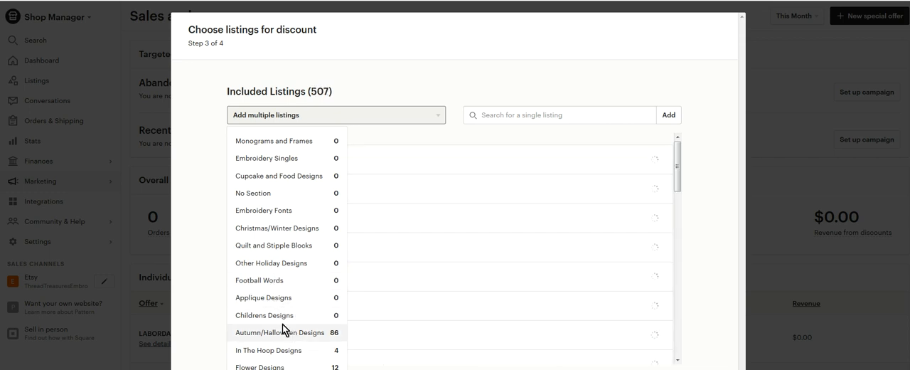
click(290, 334)
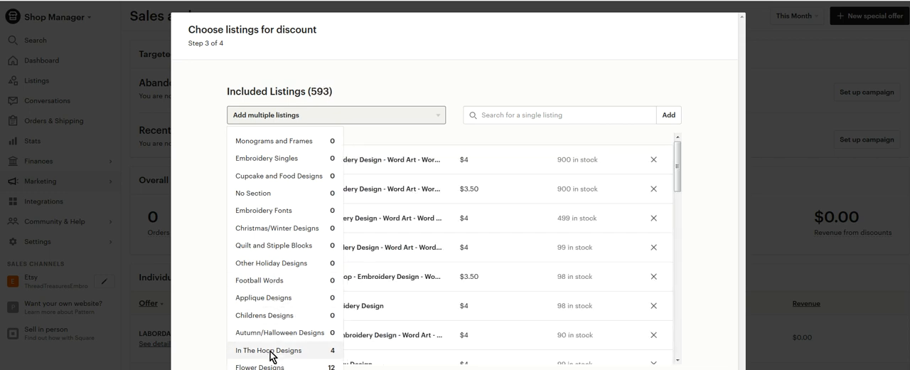
click(274, 350)
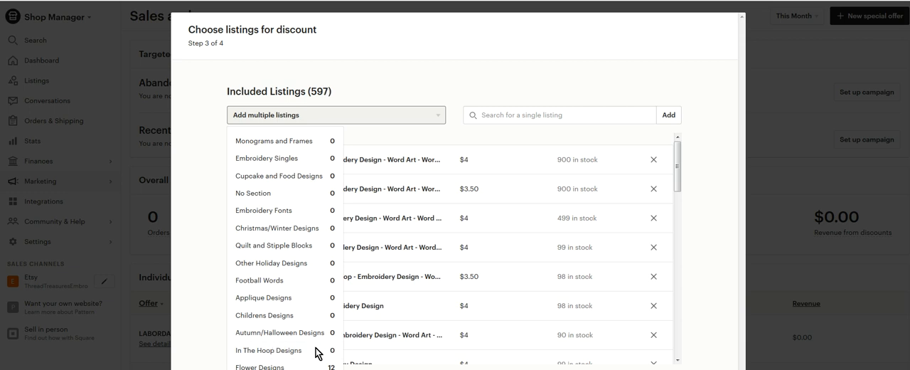
click(270, 366)
Continue to the sale's review details and cancel the special offer without creating it.
click(703, 368)
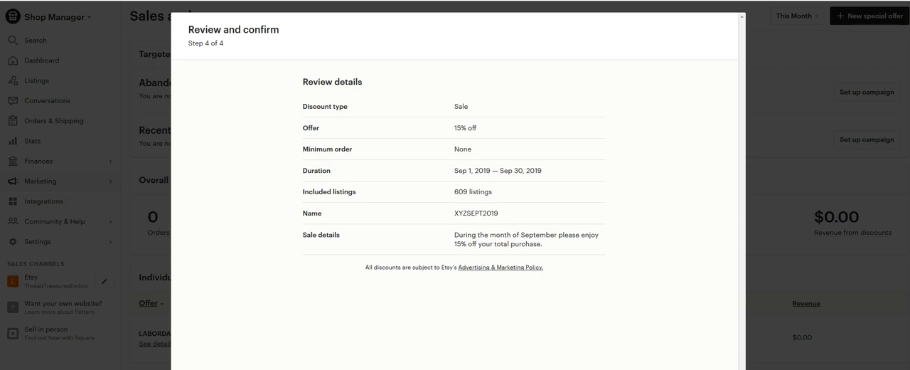
key(Escape)
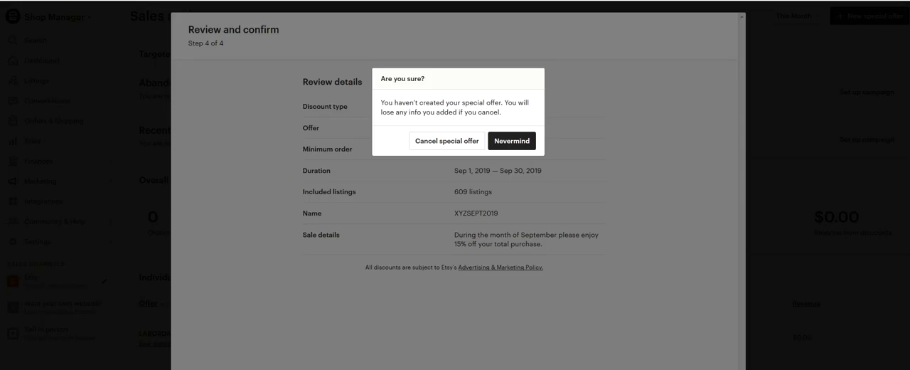
click(455, 146)
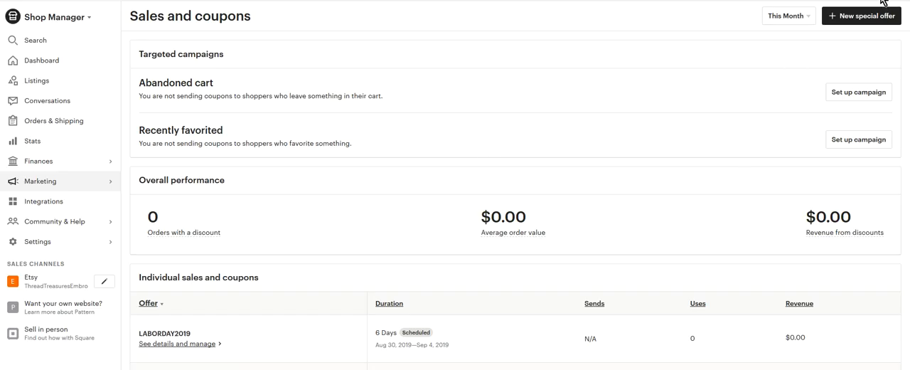
Start a targeted offer for abandoned cart shoppers with a percent-off coupon of 15%.
click(873, 17)
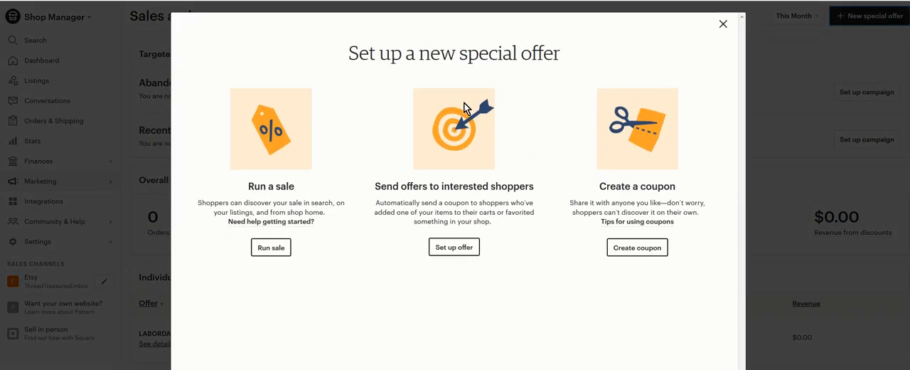
click(462, 248)
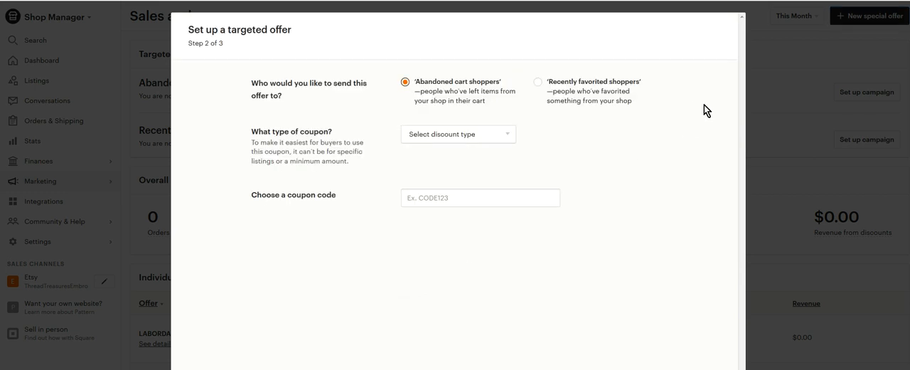
click(404, 83)
click(467, 137)
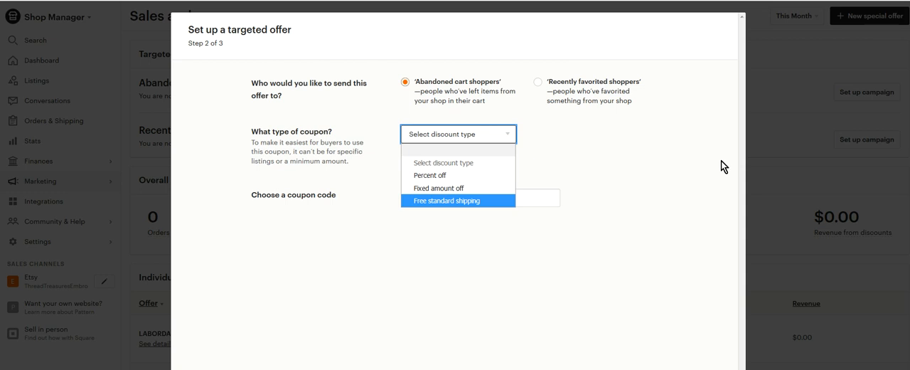
click(691, 160)
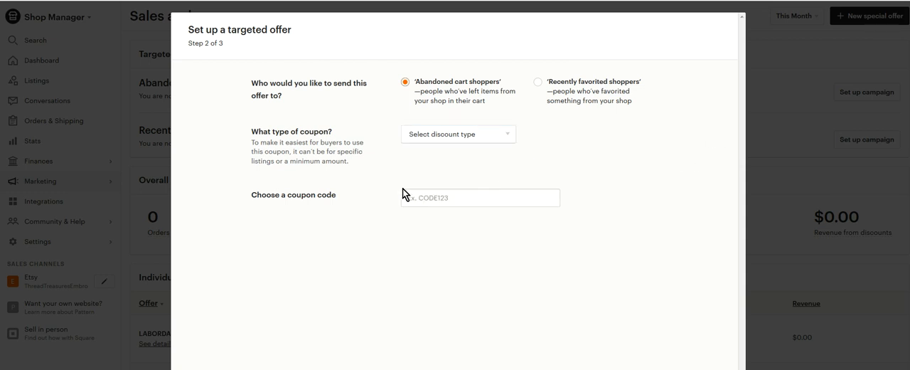
click(510, 135)
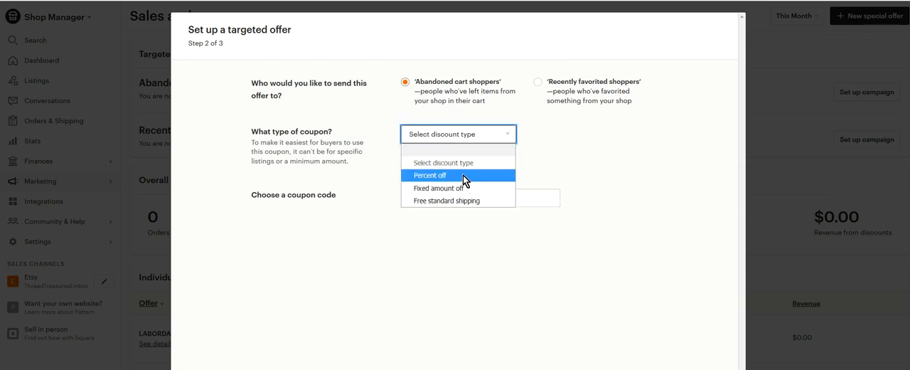
click(468, 175)
click(589, 137)
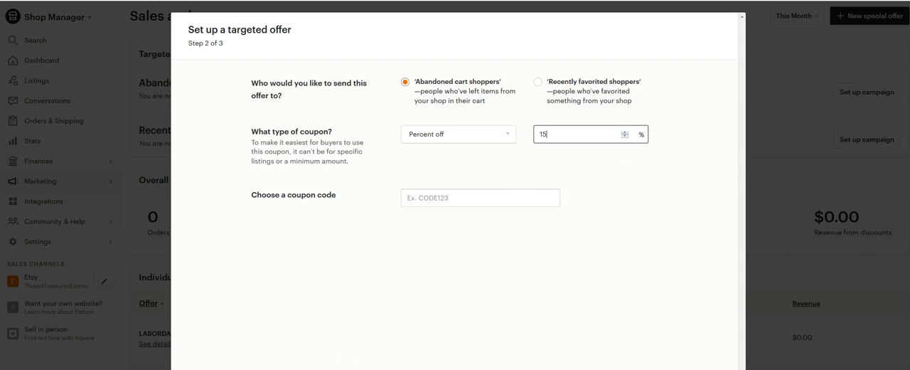
Switch the targeted offer's audience to recently favorited shoppers and cancel the special offer.
click(592, 86)
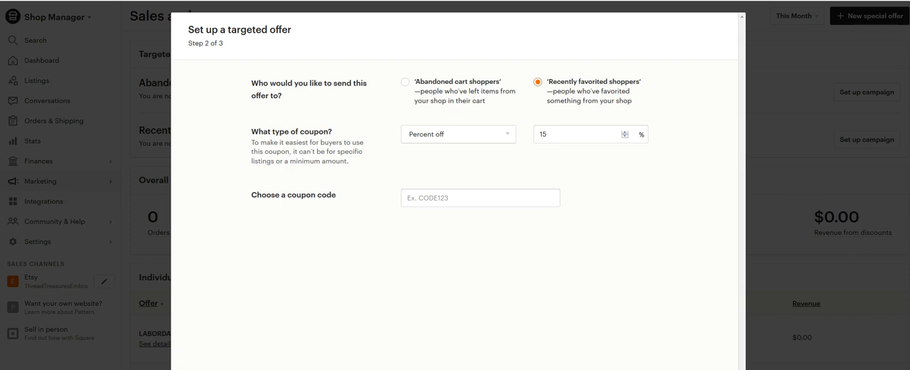
key(Escape)
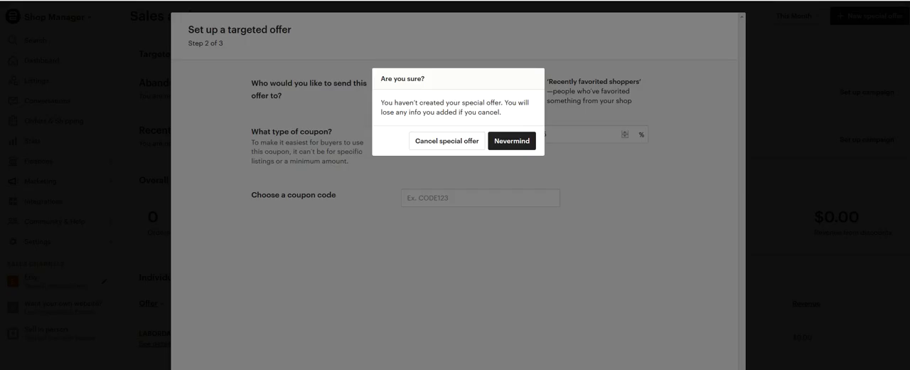
click(450, 143)
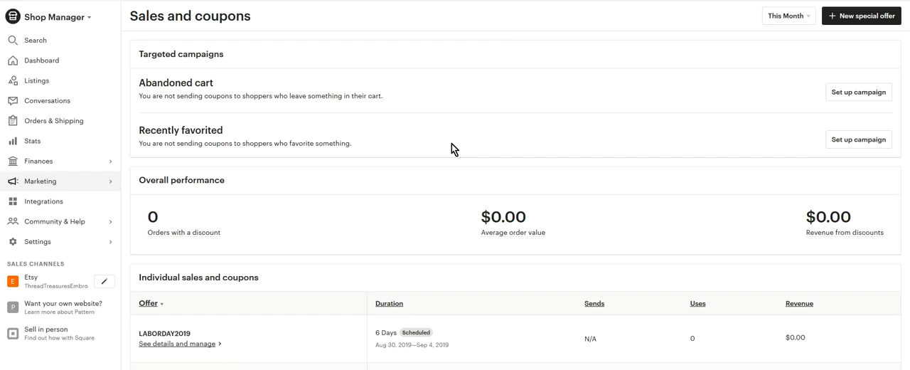
Start a percentage-off coupon and have it automatically emailed to buyers as a thank you 24 hours after order completion.
click(869, 15)
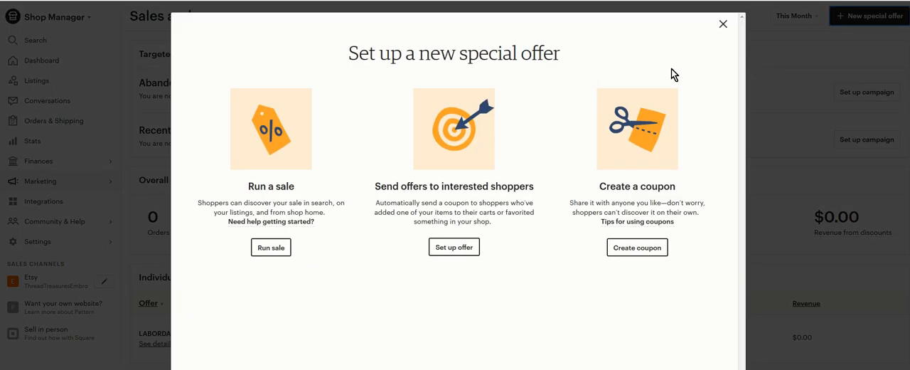
click(656, 248)
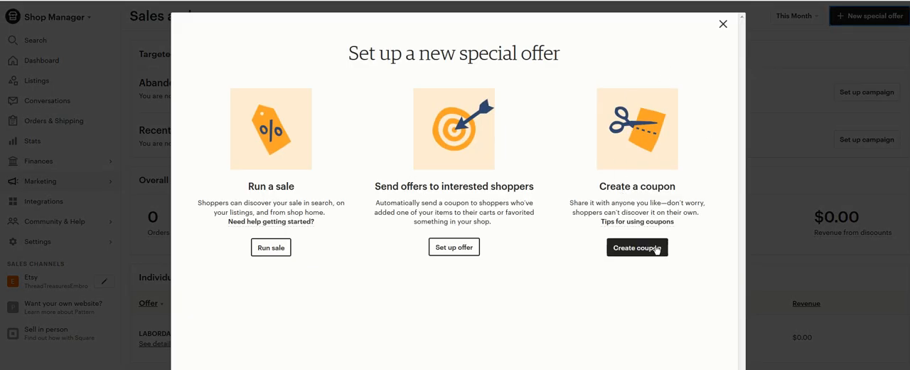
click(655, 248)
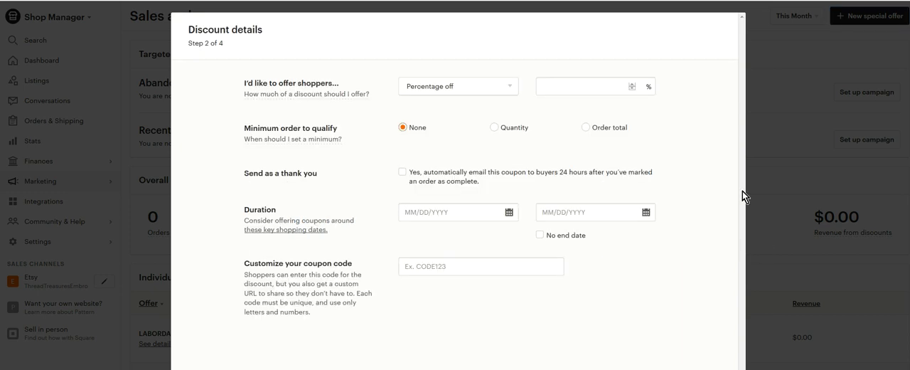
click(481, 89)
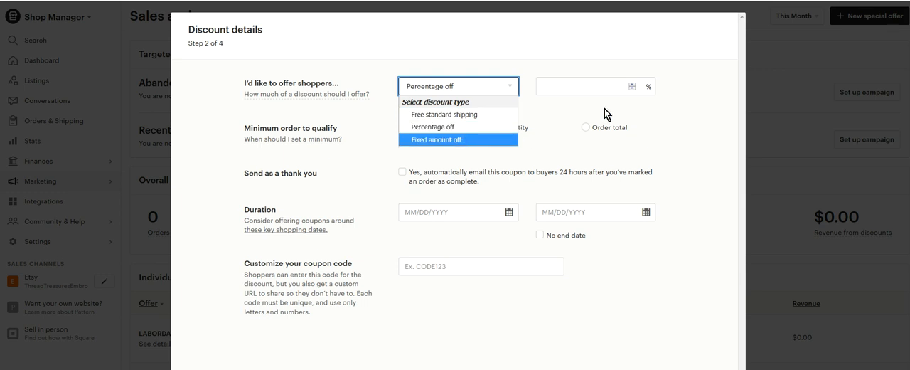
click(464, 133)
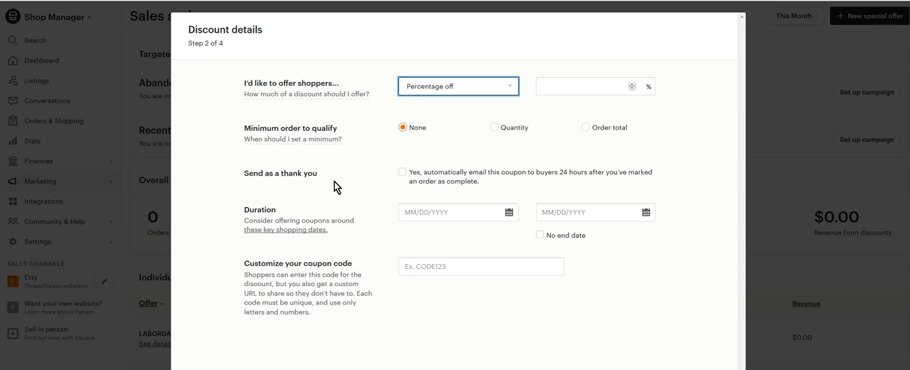
click(402, 173)
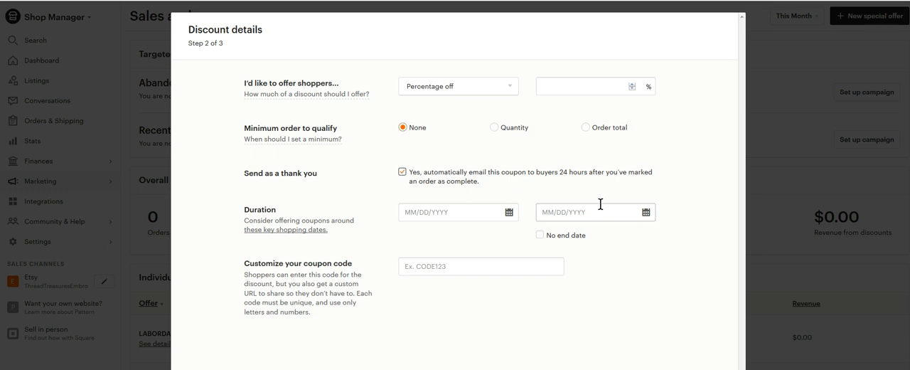